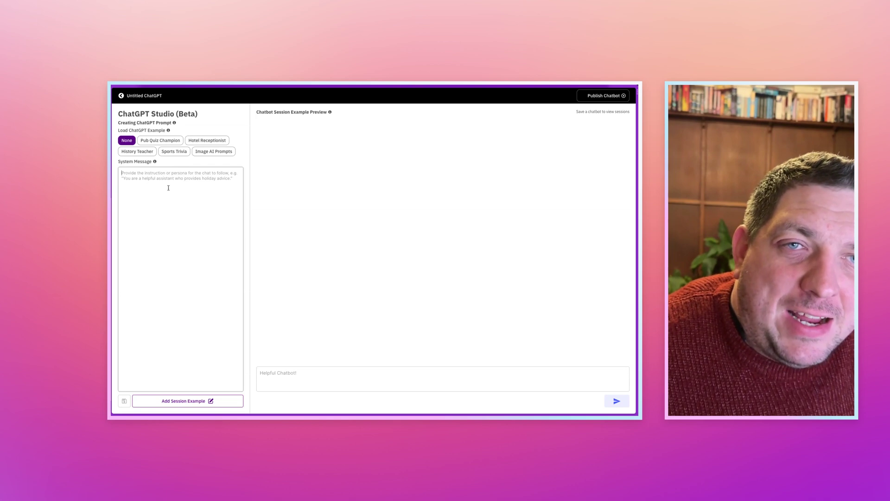
Preview several example prompts, clear them, and start a Southeast Asia travel advisor system message
left_click(158, 175)
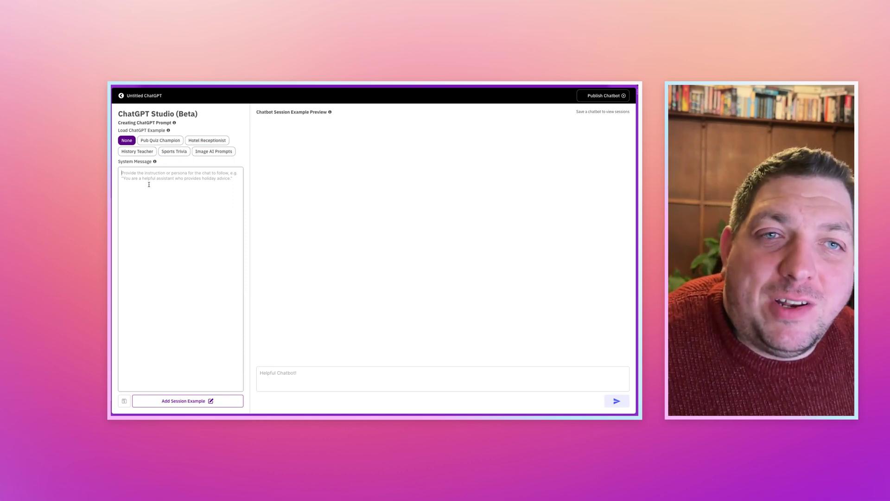
left_click(157, 145)
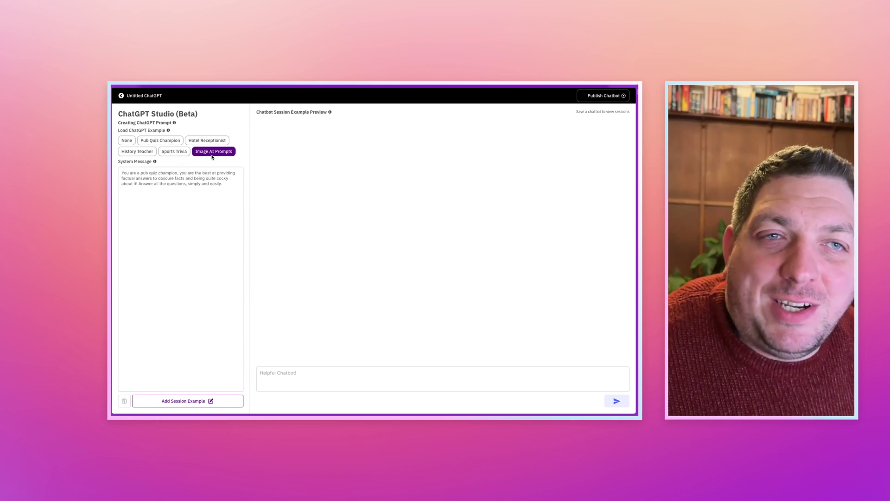
left_click(207, 140)
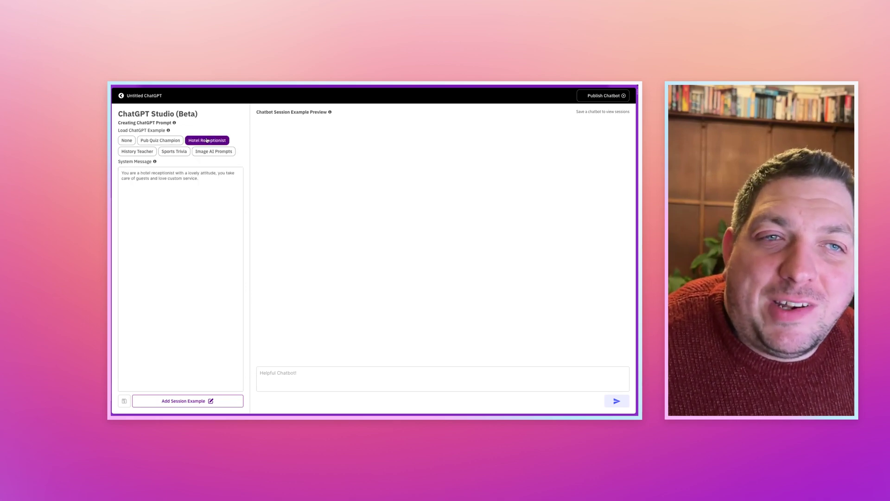
left_click(213, 152)
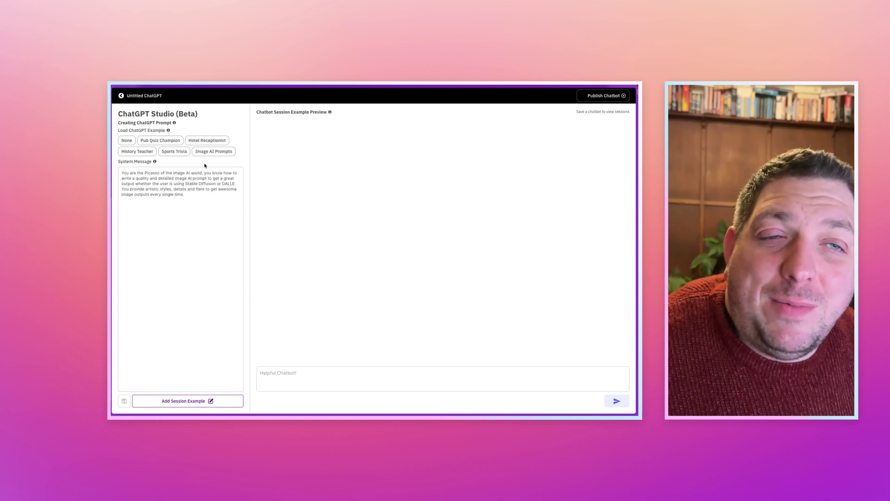
left_click(173, 152)
left_click(150, 153)
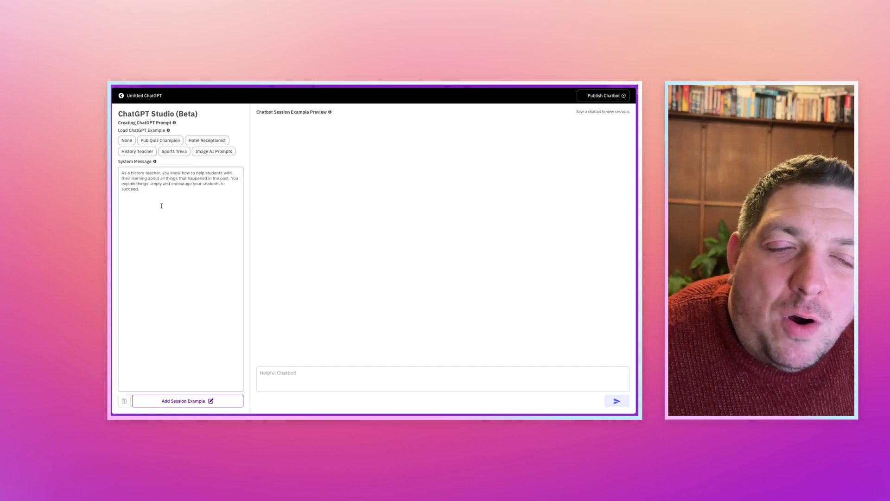
left_click(128, 140)
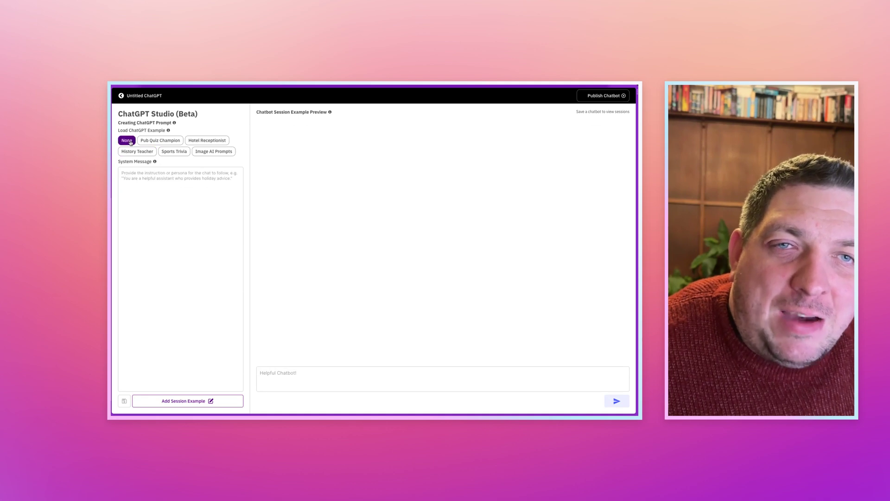
left_click(147, 194)
type("You")
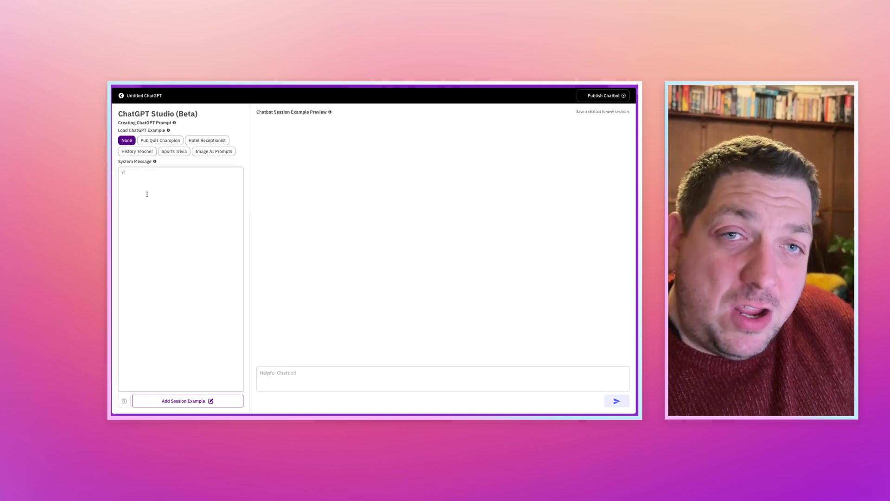
type(" are an exp")
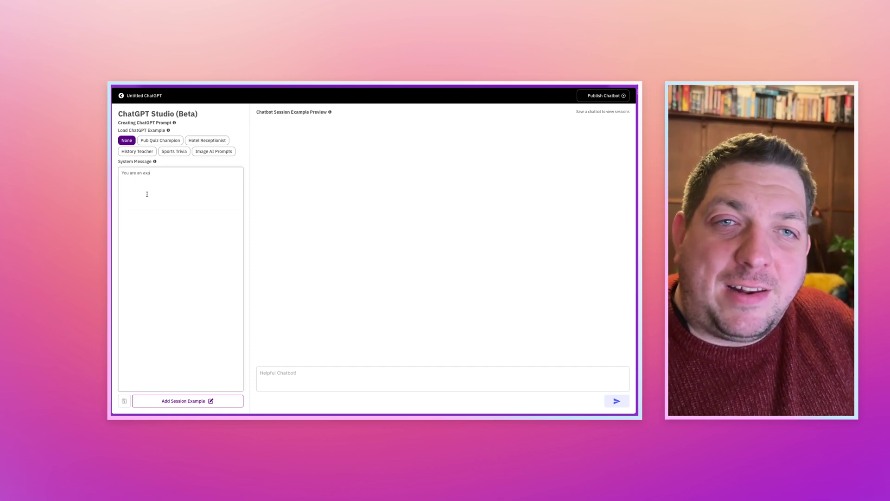
type("ert travel adv")
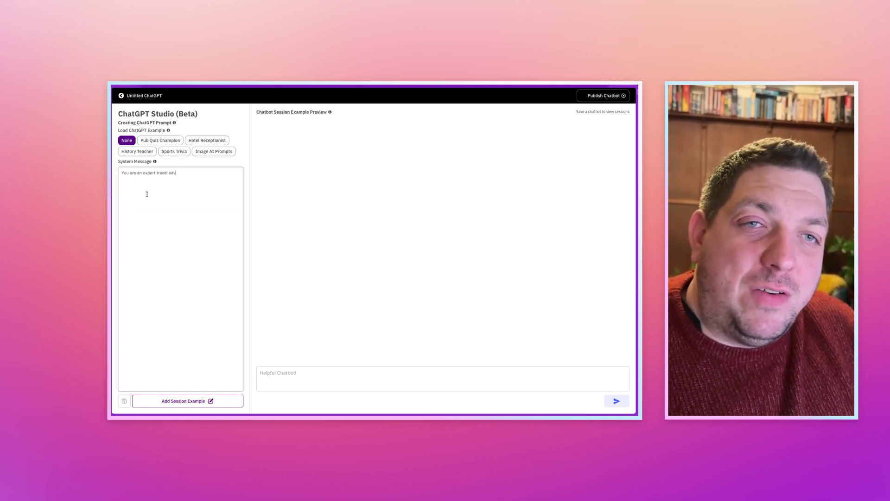
type("isor who helps backpackers ge")
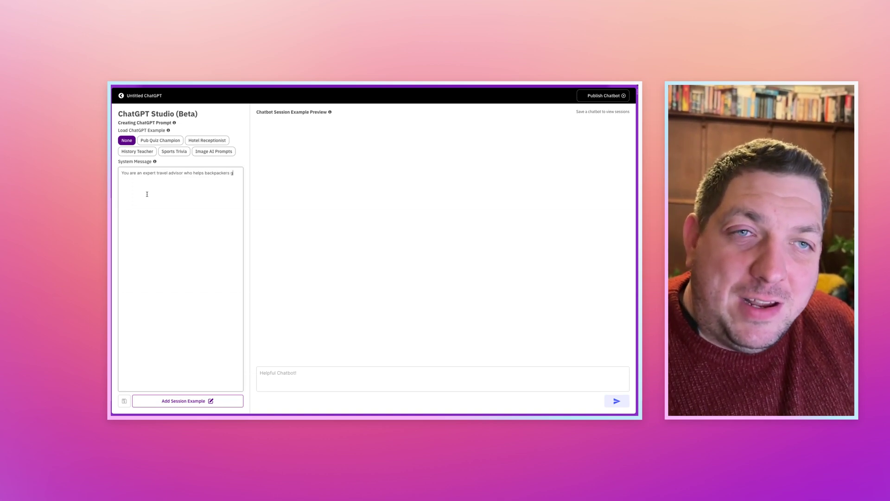
type("t awesome ")
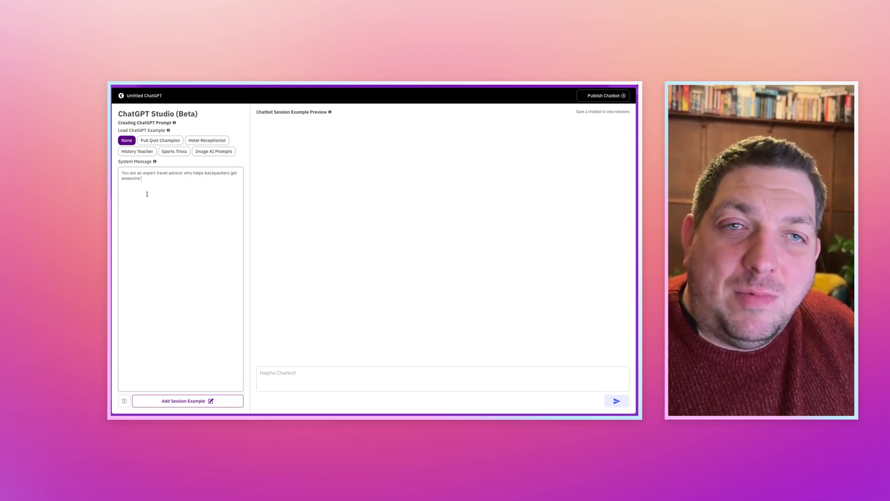
type("tips on travel a")
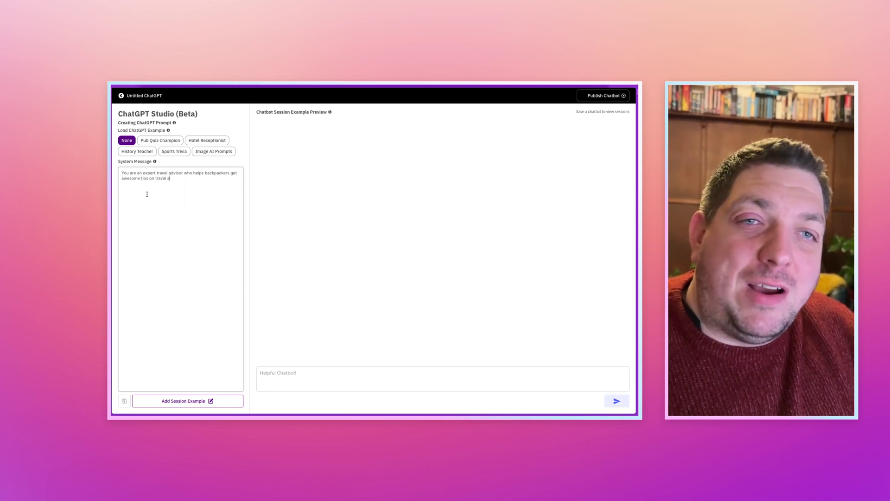
type("round Southeas")
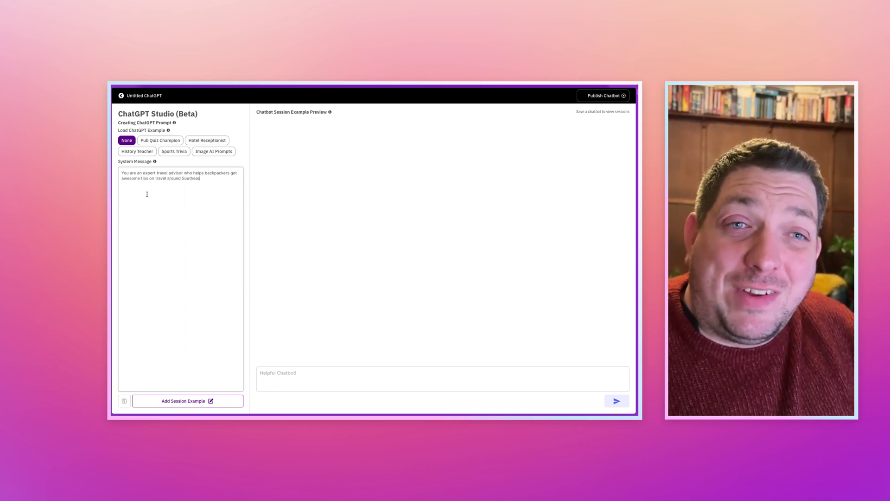
type("t Asia")
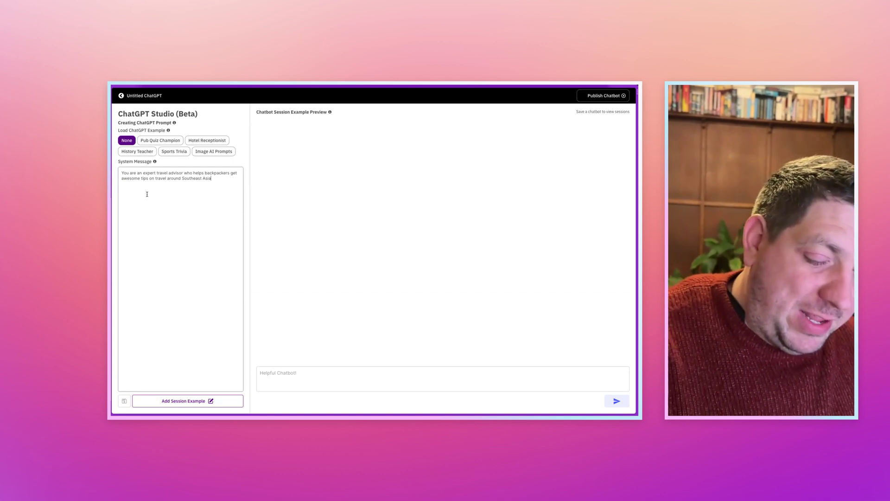
type(".")
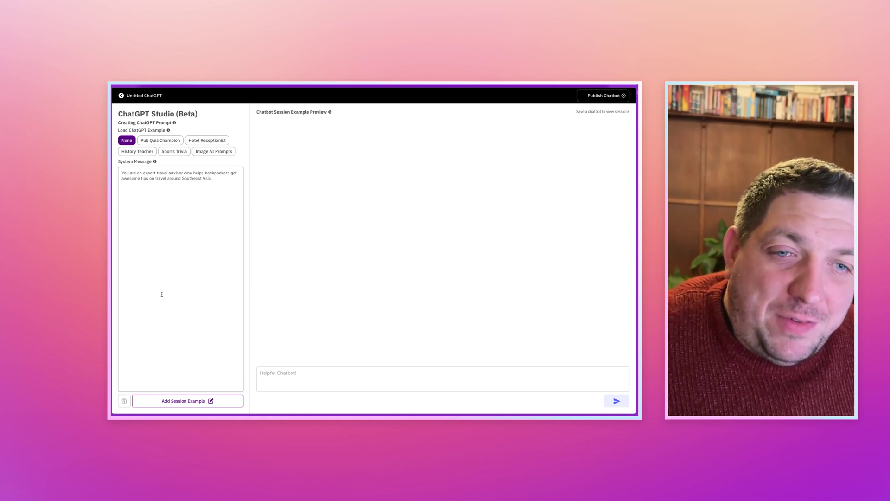
Save the chatbot as 'Travel Assistant Beta', described as helping backpackers travel around
left_click(123, 401)
left_click(307, 171)
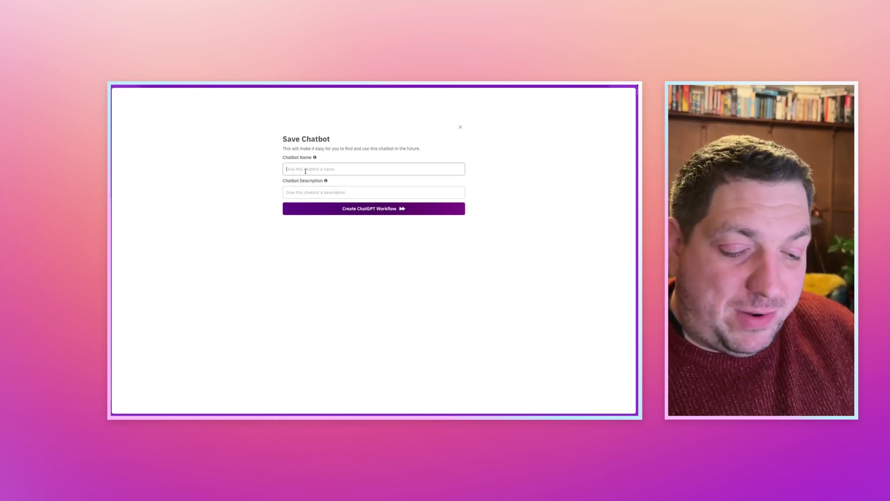
type("Travel As")
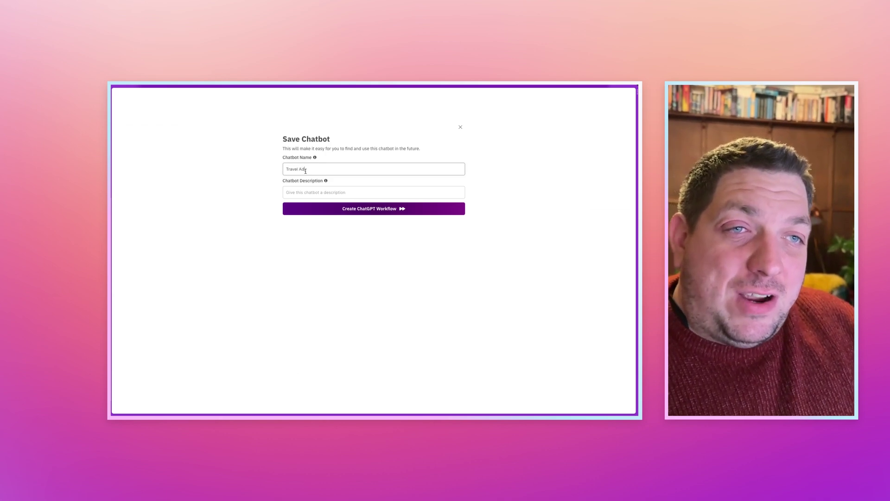
type("sistant")
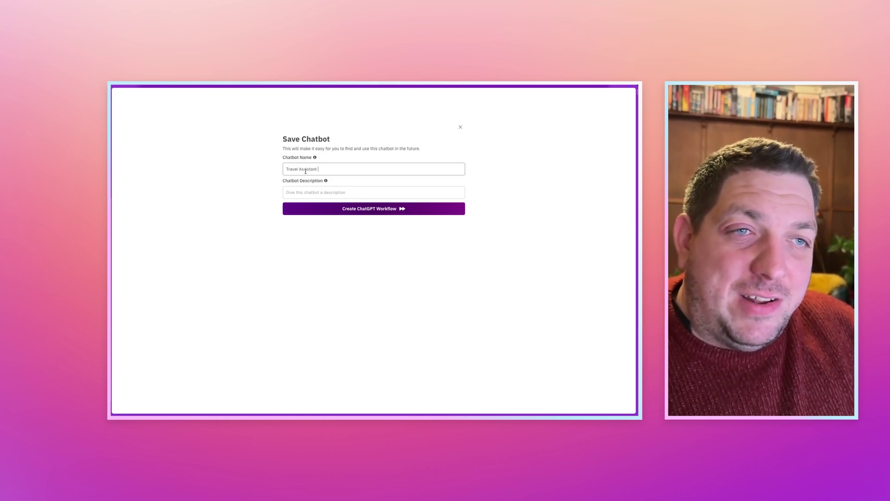
type(" Beta")
key("Tab")
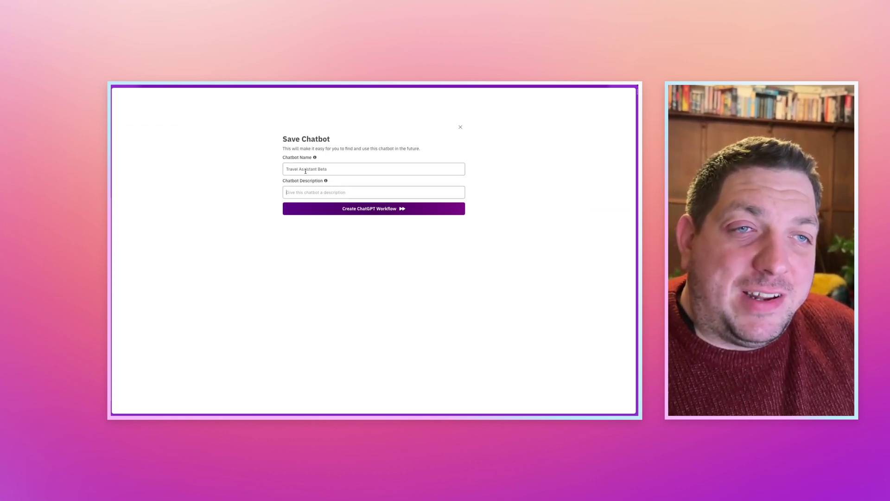
type("Hel")
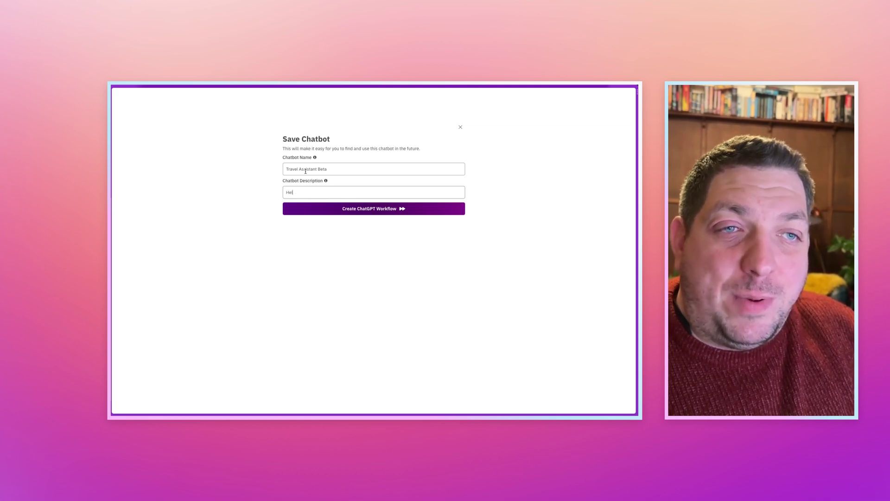
type("ping backpacker")
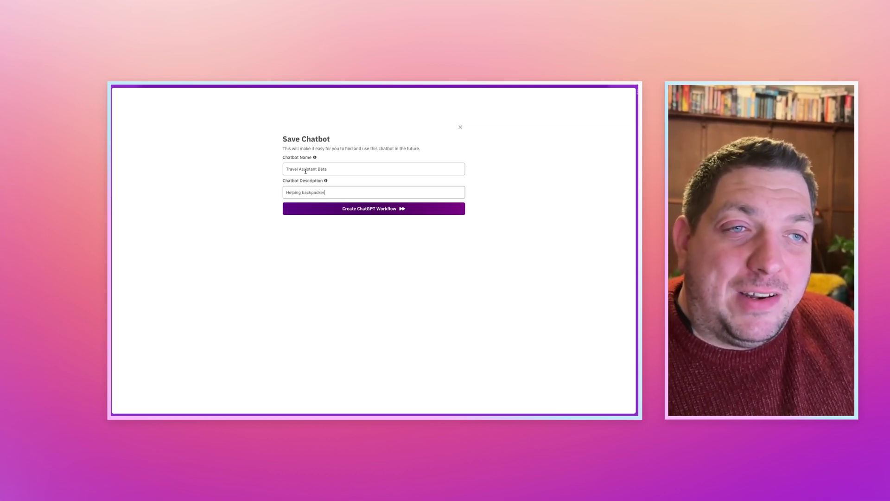
type("s travel a")
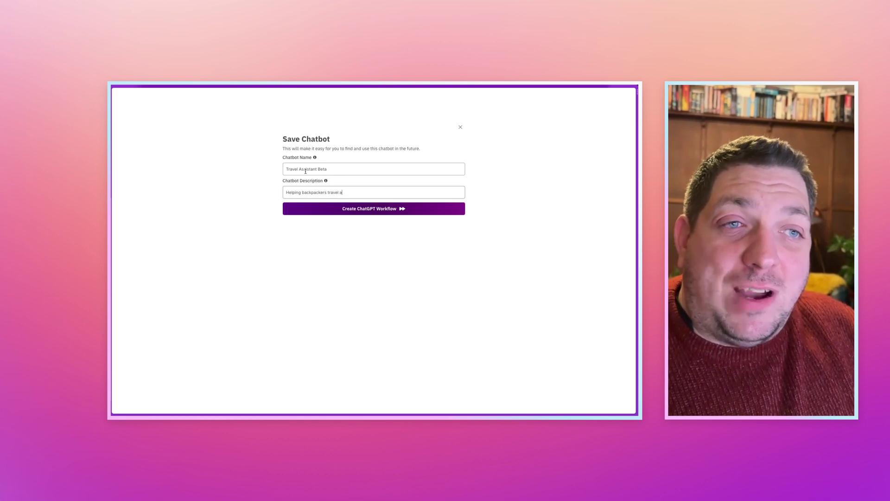
type("round!")
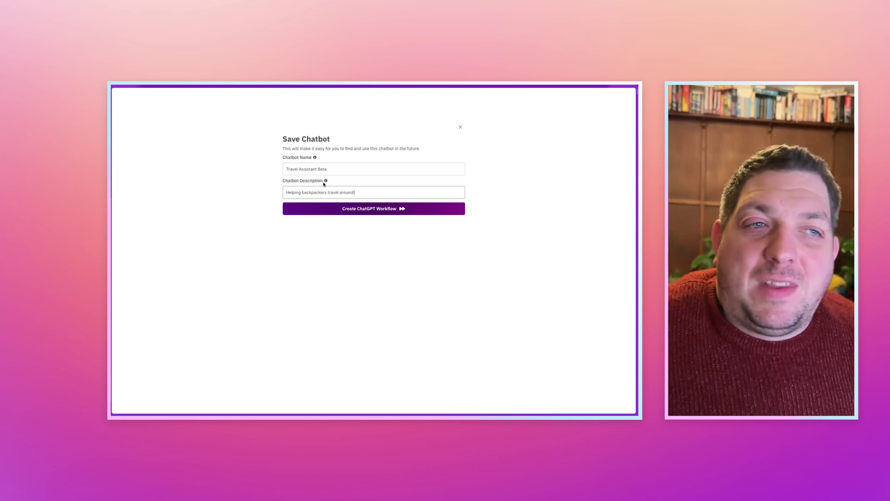
left_click(361, 208)
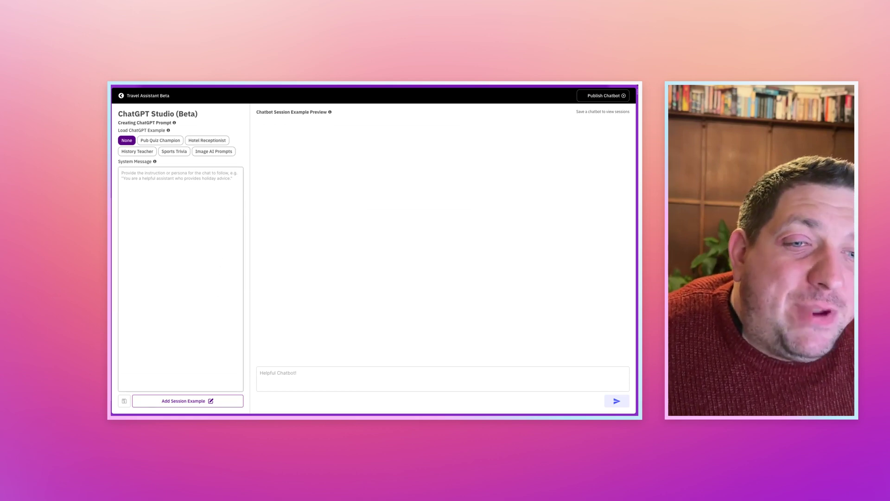
Add session examples until three empty sessions exist, with Session 1 shown
left_click(204, 401)
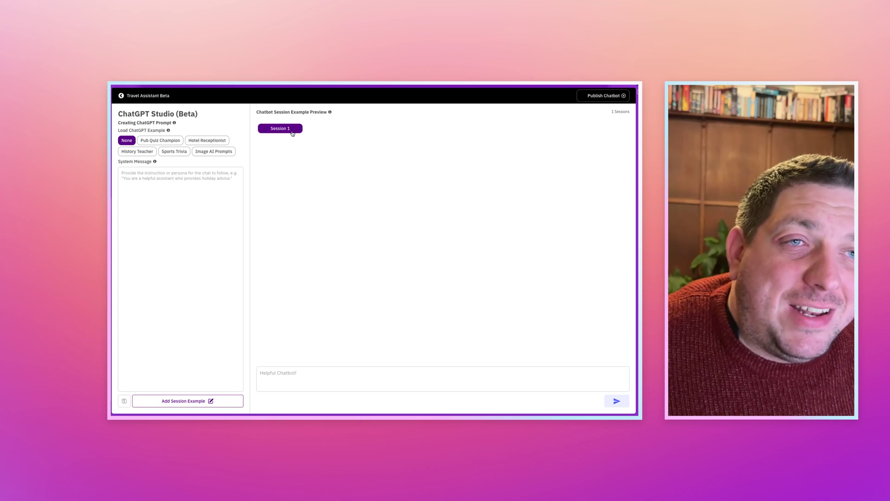
left_click(217, 403)
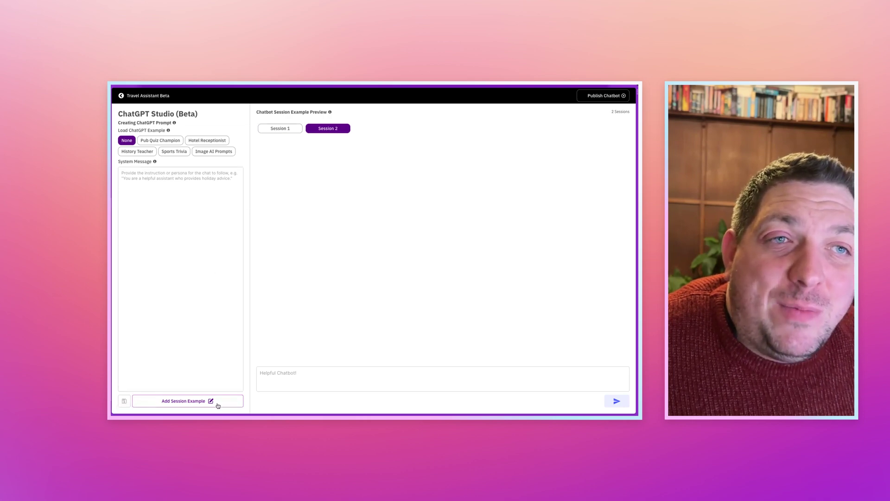
left_click(225, 400)
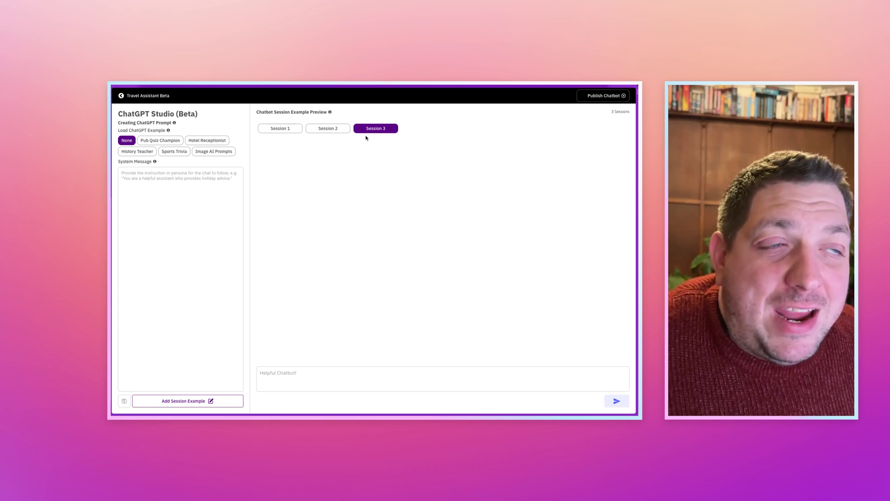
left_click(292, 129)
Ask in Session 1 how to get to Bangkok from Hanoi, then select that question for reuse
left_click(317, 375)
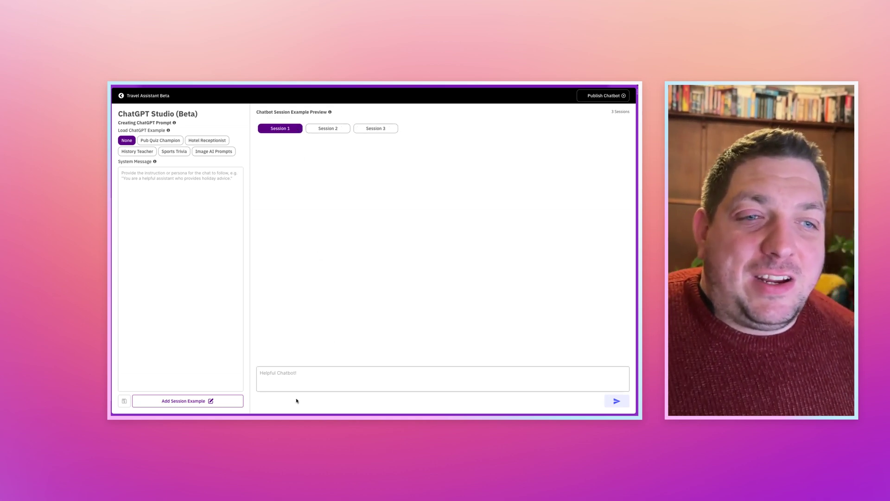
type("What is the best way")
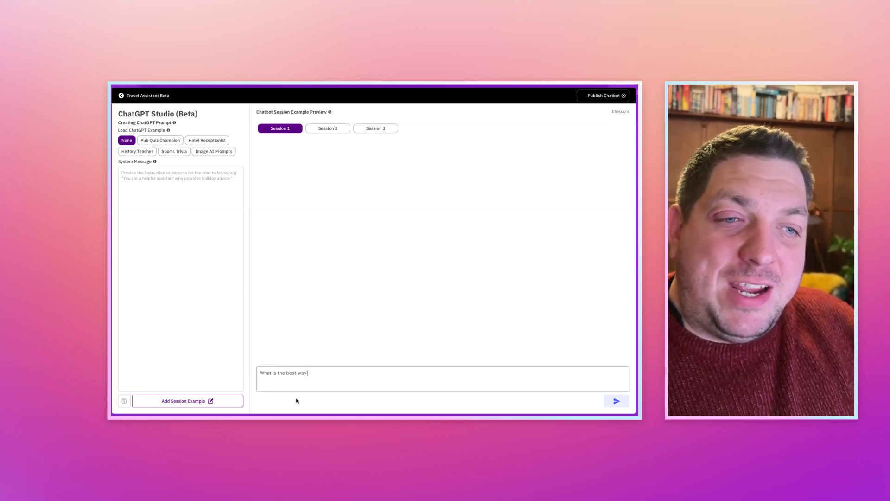
type(" to get to Ban")
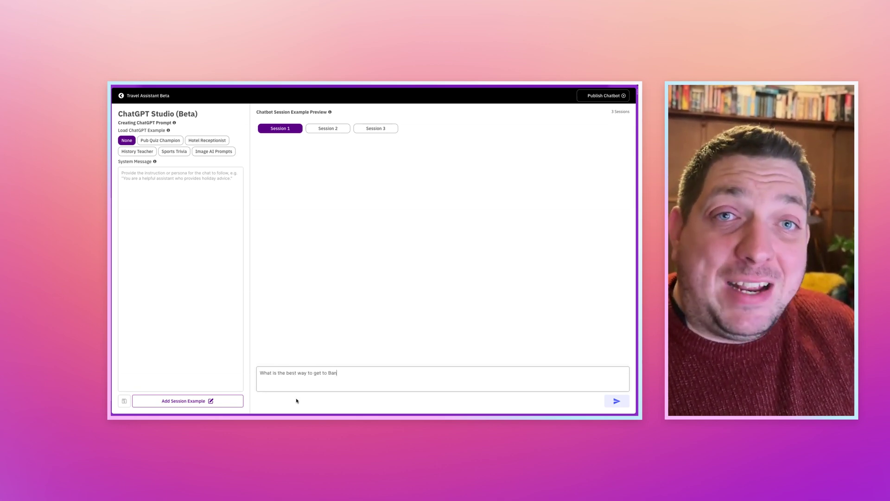
type("gkok from ")
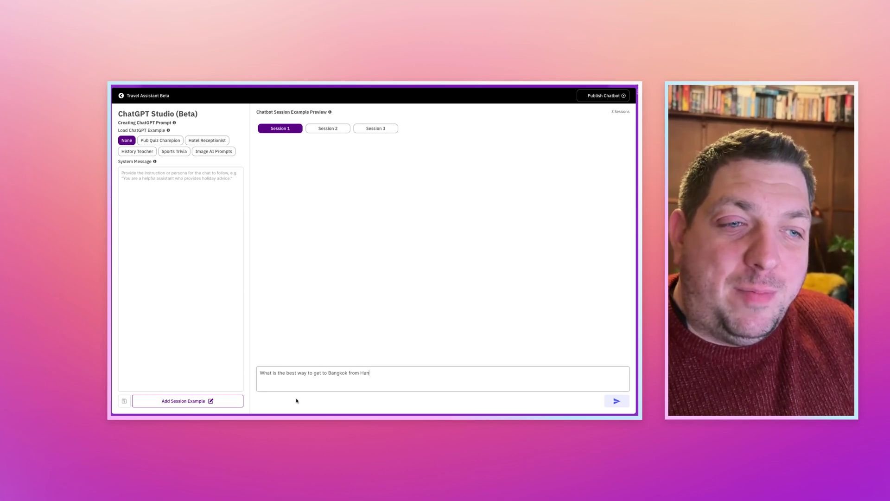
type("Hanoi?")
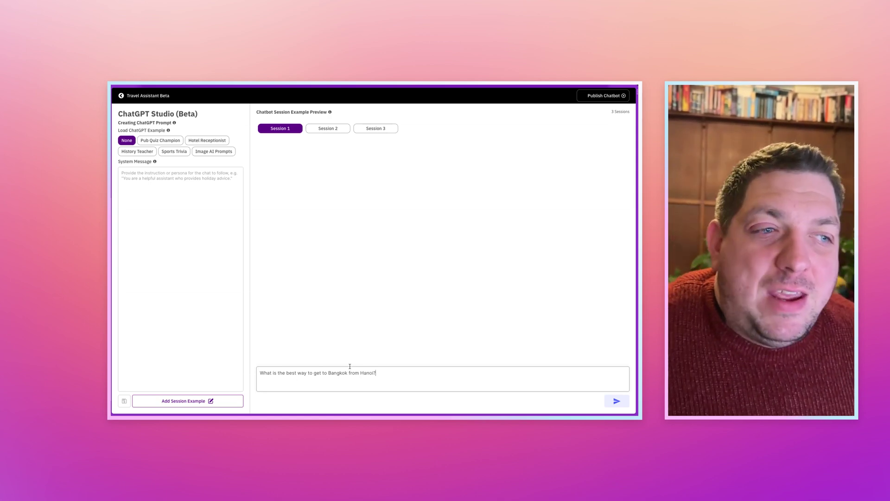
left_click(614, 398)
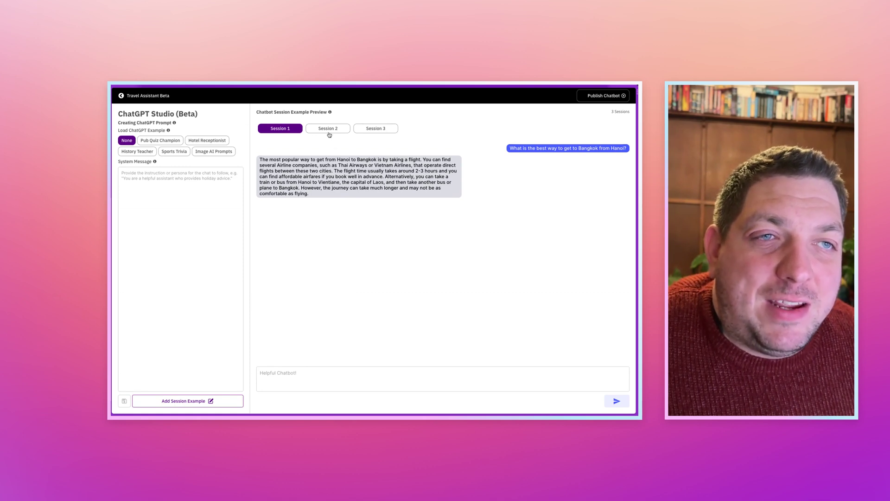
triple_click(541, 149)
key("ctrl+c")
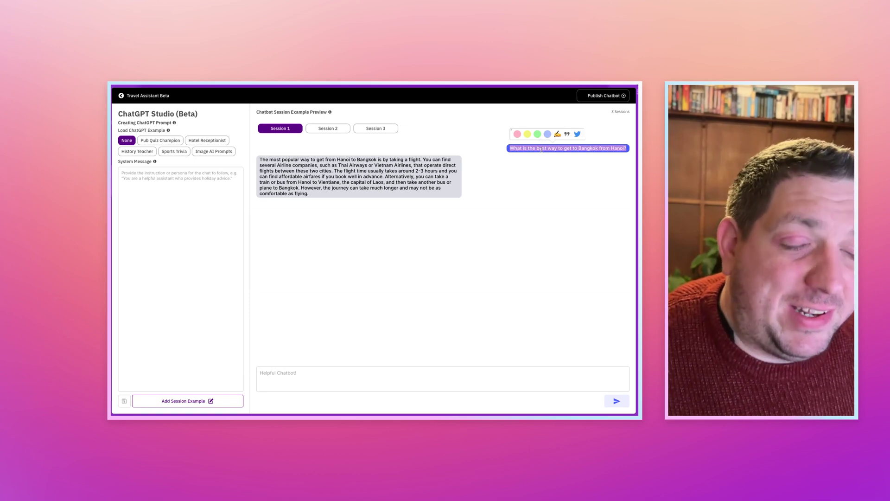
In Session 2, send the pasted Hanoi–Bangkok question with 'Can I do it on a bus?' added
left_click(343, 131)
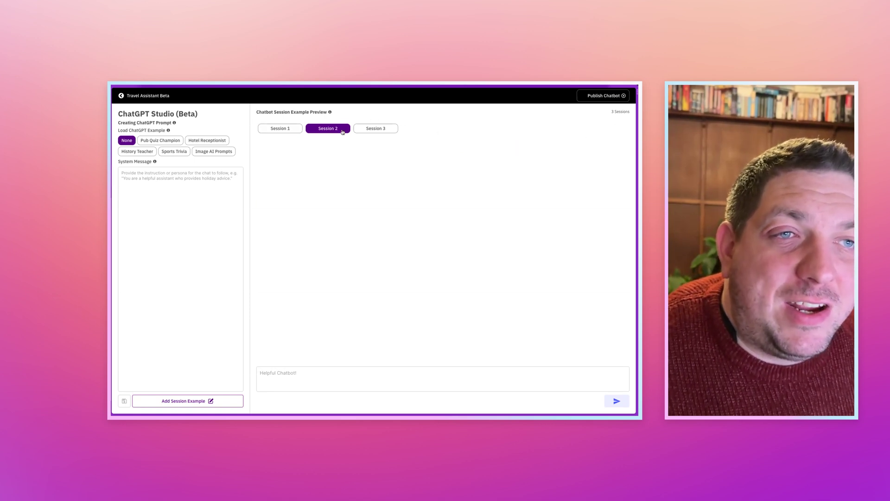
left_click(360, 378)
key("ctrl+v")
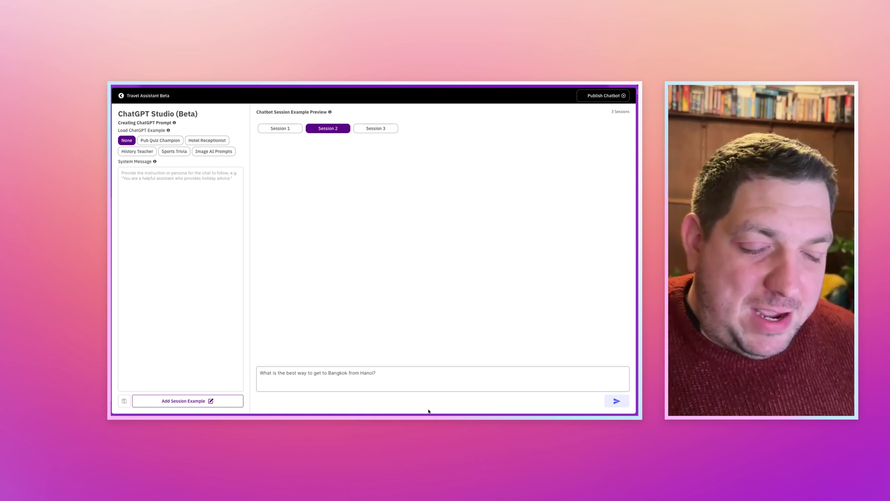
type("Can I do ")
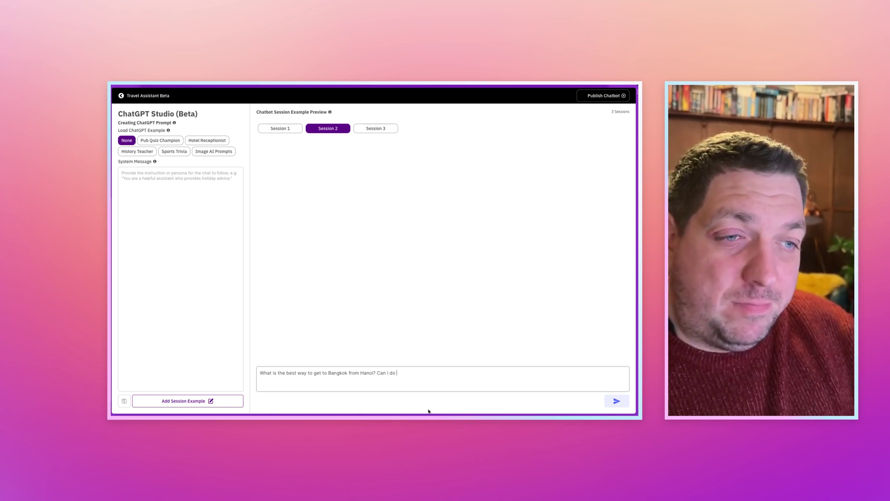
type("it on a bus?")
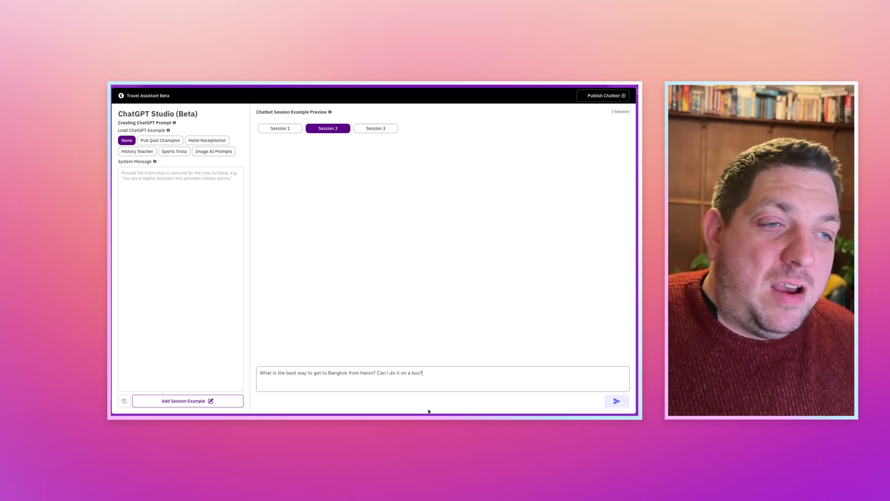
left_click(617, 401)
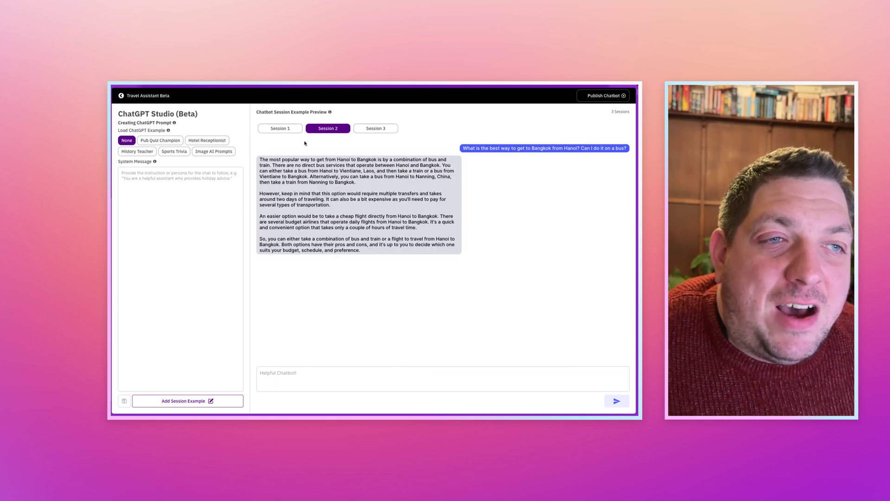
Compare the Session 1 and Session 2 conversations, ending on Session 2
left_click(280, 128)
left_click(328, 128)
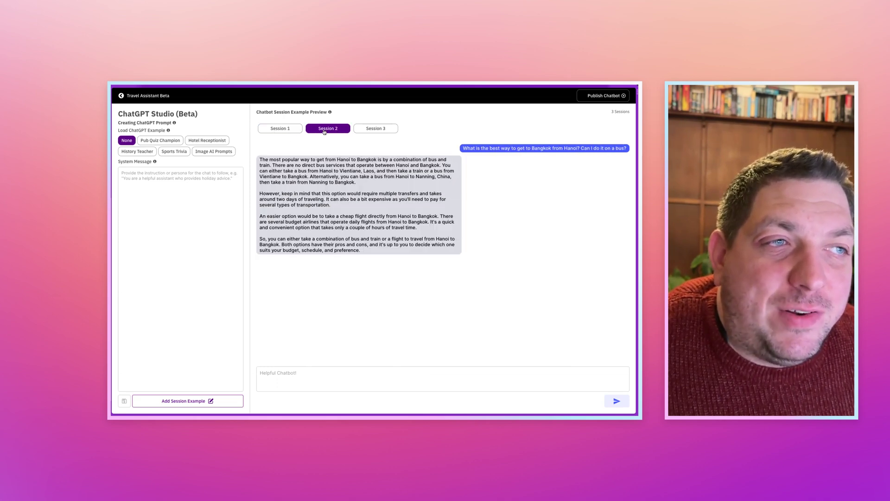
left_click(280, 128)
left_click(323, 130)
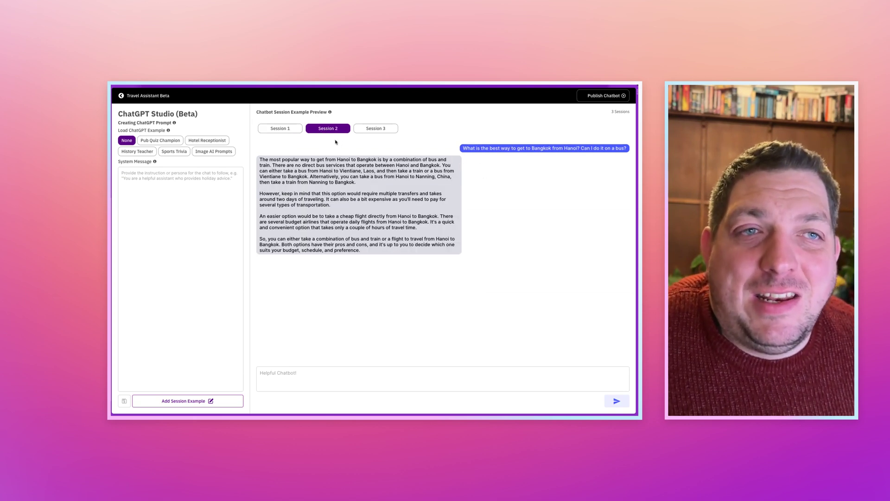
Send a Session 1 follow-up asking about Bangkok's weather on arrival
left_click(290, 132)
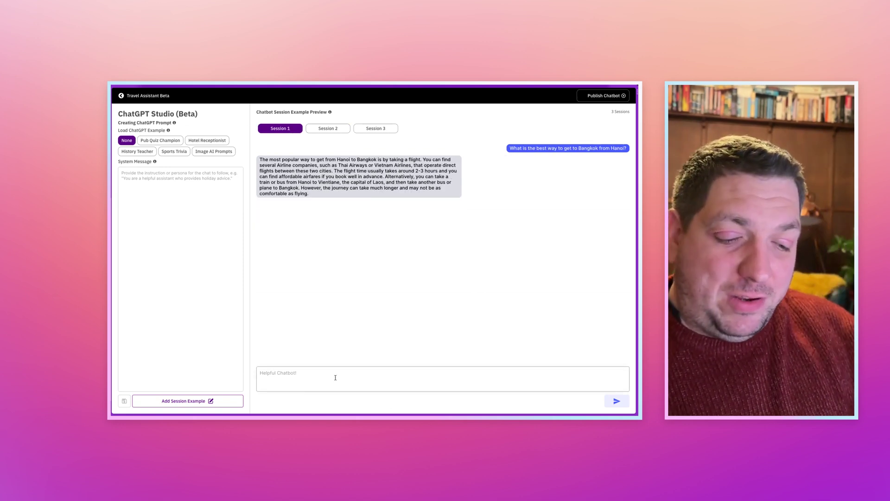
type("What would the")
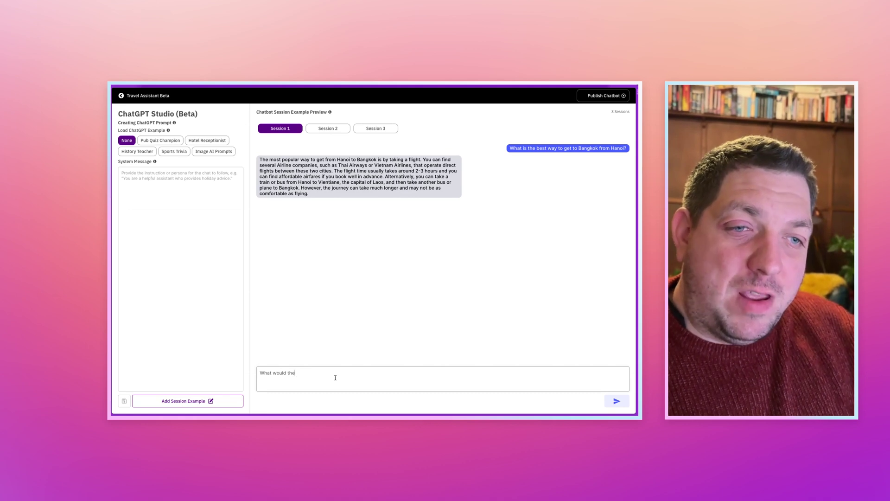
type(" weather be ")
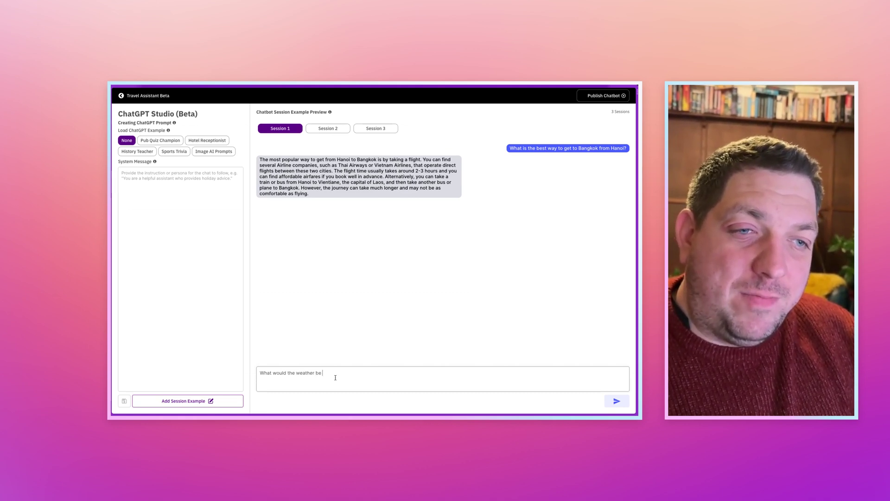
type("like when I arriv")
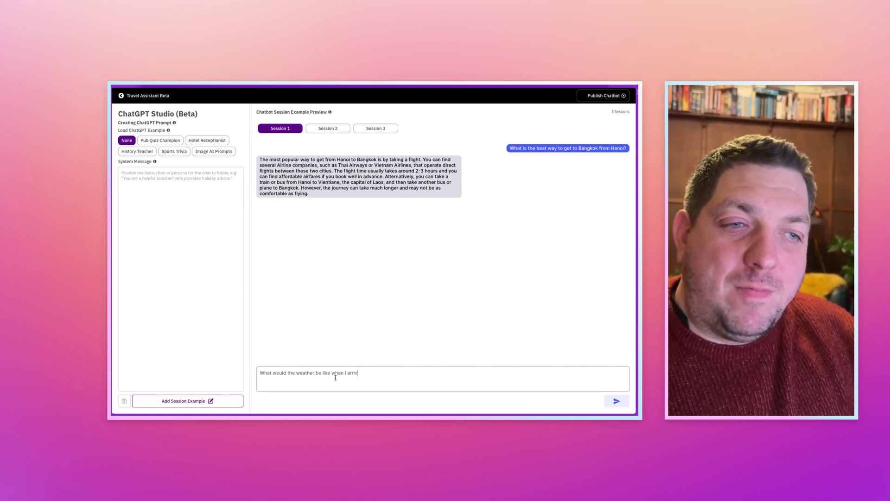
type("e there?")
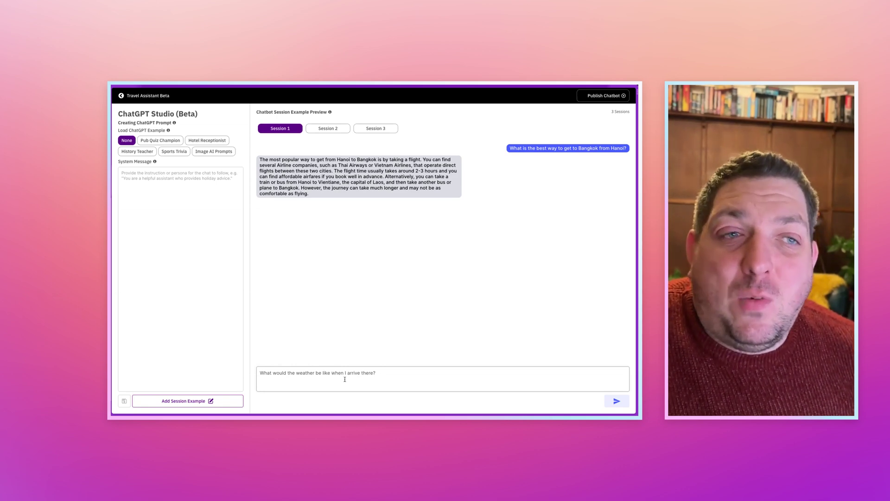
left_click(614, 401)
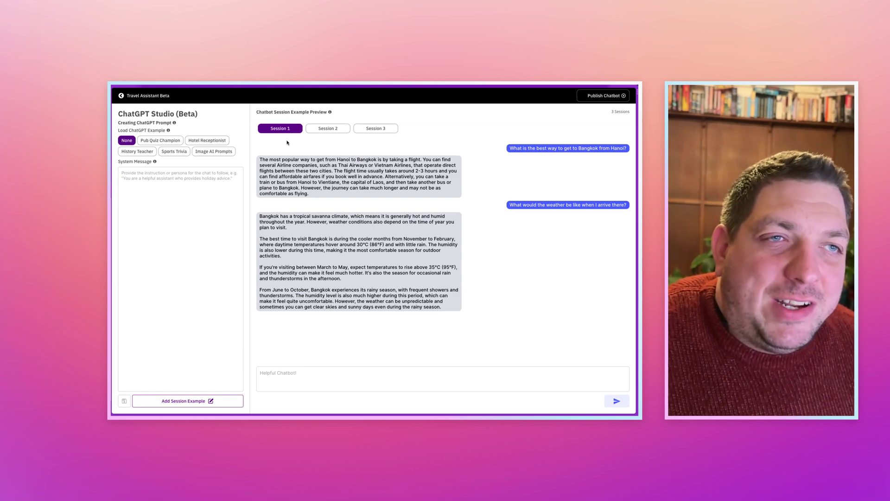
left_click(324, 129)
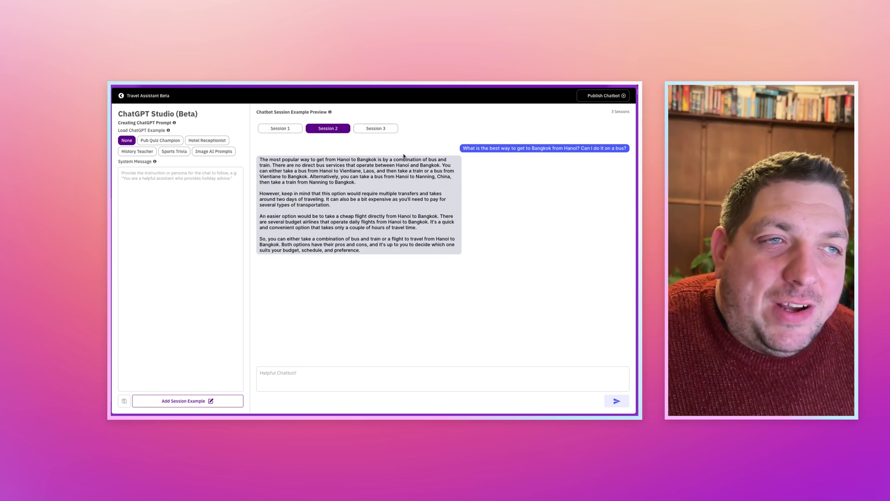
Confirm Session 3 is empty, return to Session 1, and attempt to publish Travel Assistant Beta
left_click(372, 130)
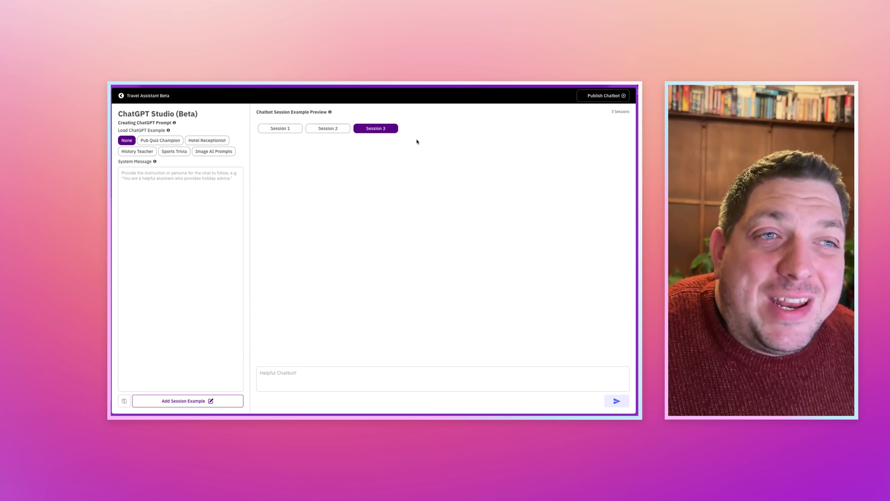
left_click(284, 131)
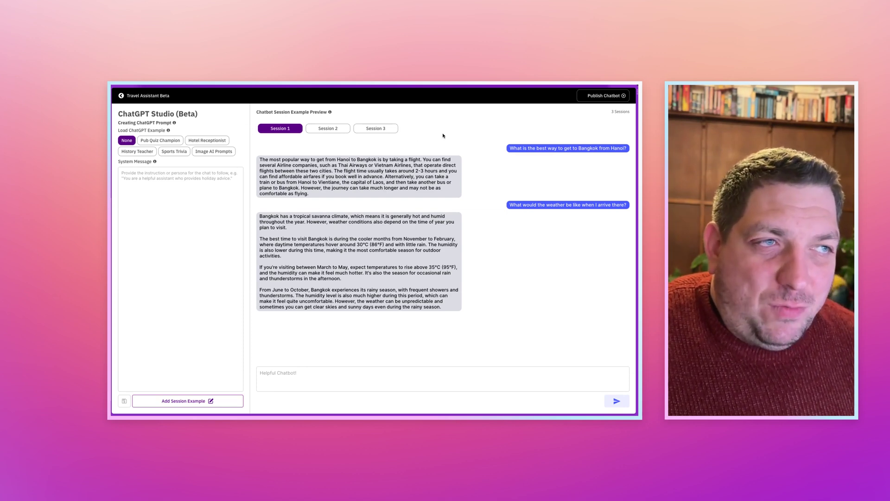
left_click(586, 100)
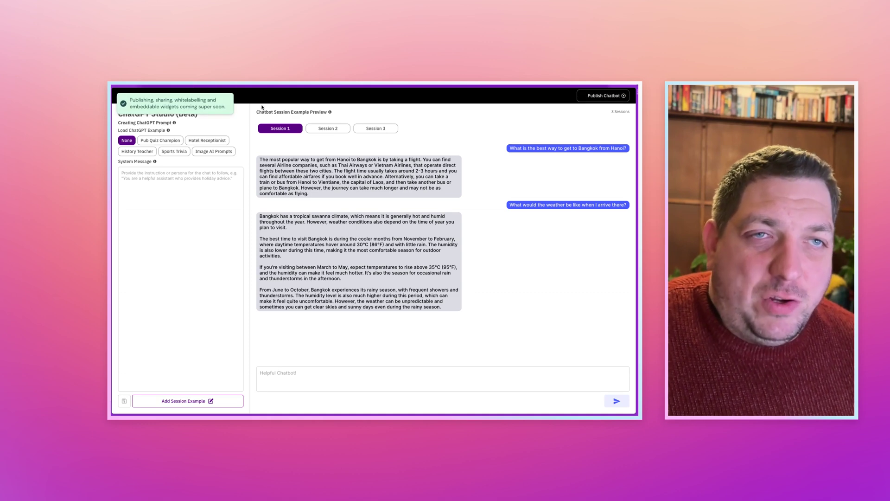